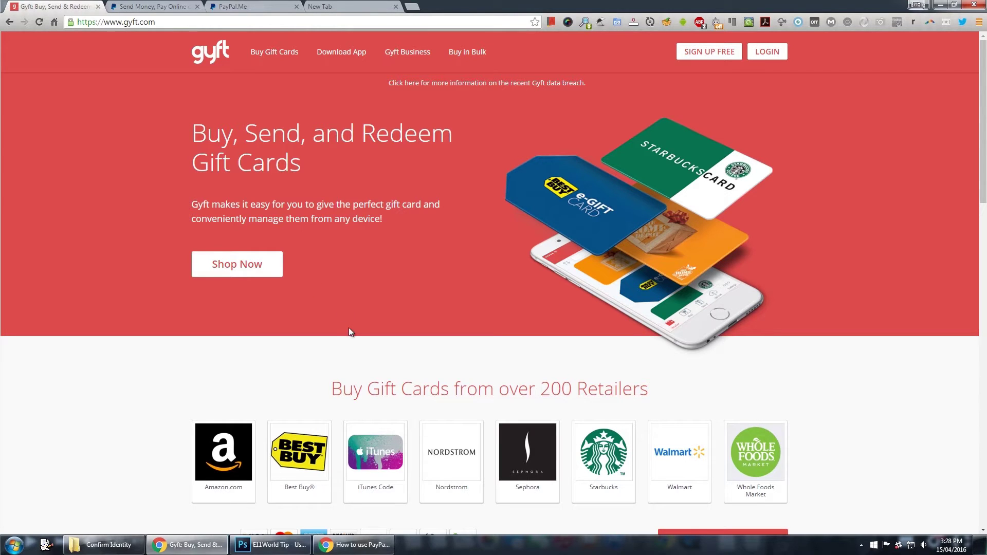
Step: Look through the Gyft home page, from the featured retailers and accepted payment methods down to the app download section
{"action": "scroll", "coordinate": [354, 289], "scroll_direction": "down", "scroll_amount": 2}
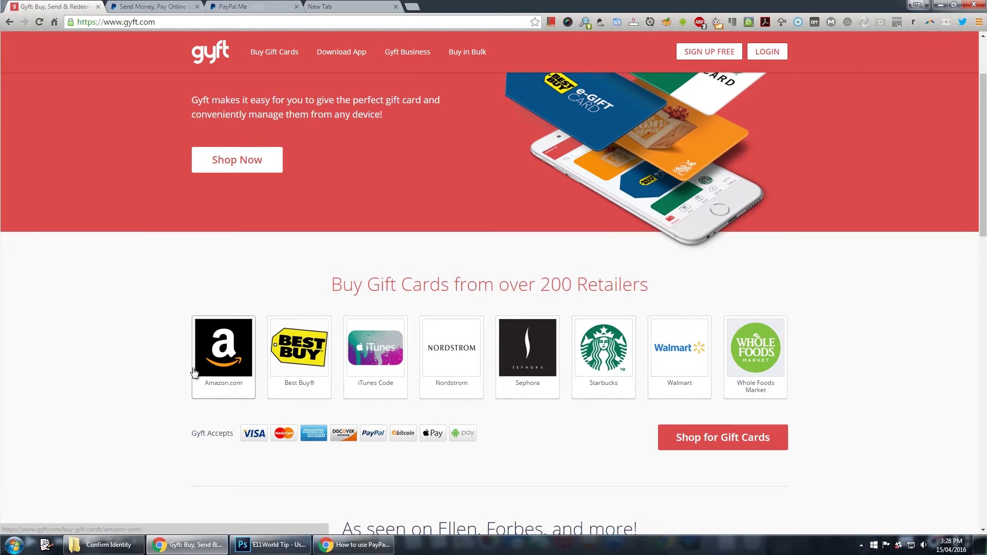
{"action": "scroll", "coordinate": [188, 452], "scroll_direction": "down", "scroll_amount": 8}
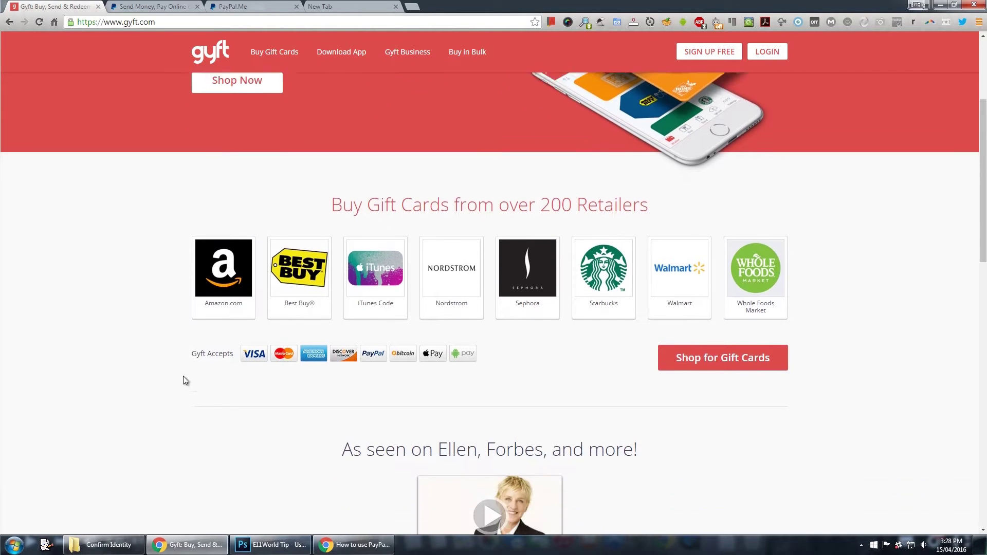
{"action": "scroll", "coordinate": [170, 294], "scroll_direction": "down", "scroll_amount": 6}
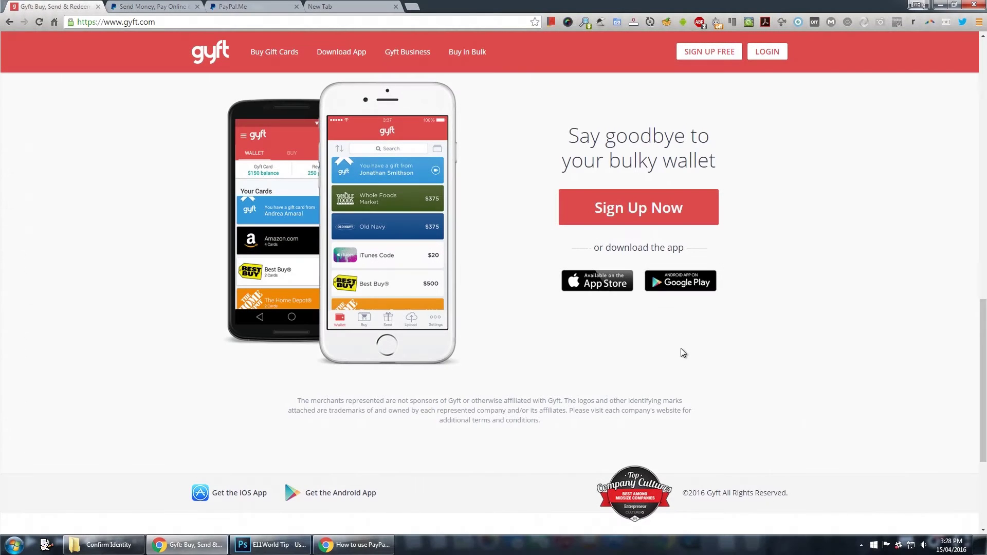
{"action": "scroll", "coordinate": [757, 240], "scroll_direction": "up", "scroll_amount": 3}
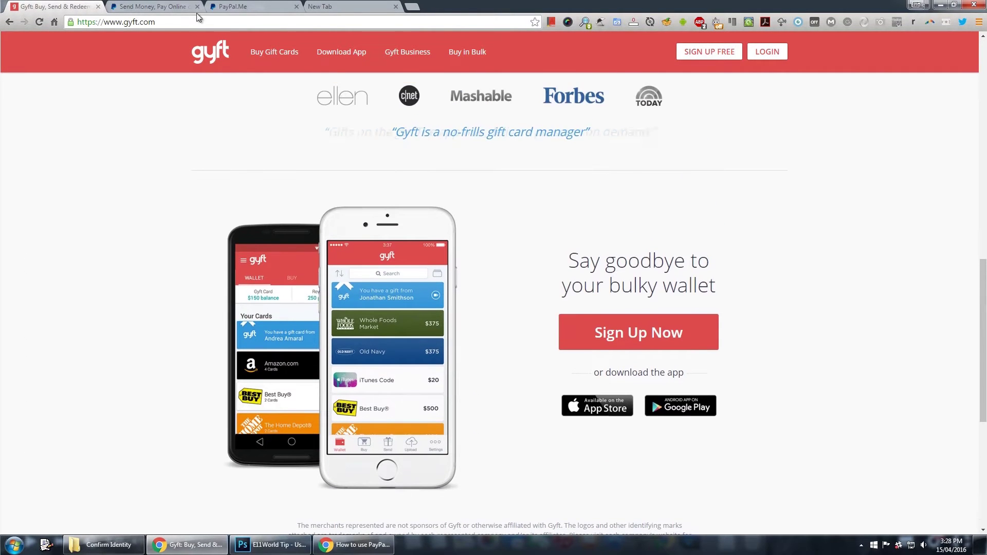
Step: Look through the PayPal home page, including how to pay securely online, and return to its beginning
{"action": "left_click", "coordinate": [172, 7]}
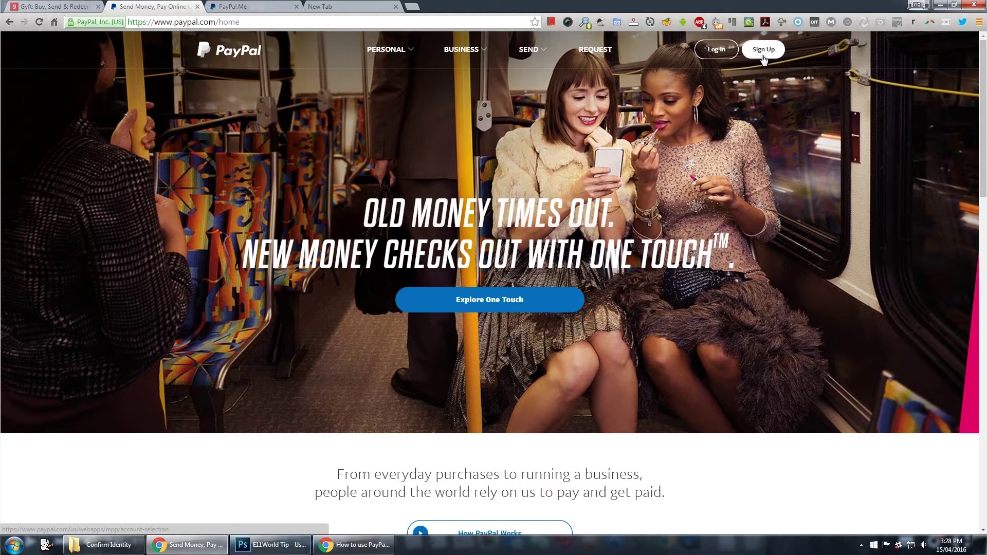
{"action": "scroll", "coordinate": [791, 206], "scroll_direction": "down", "scroll_amount": 6}
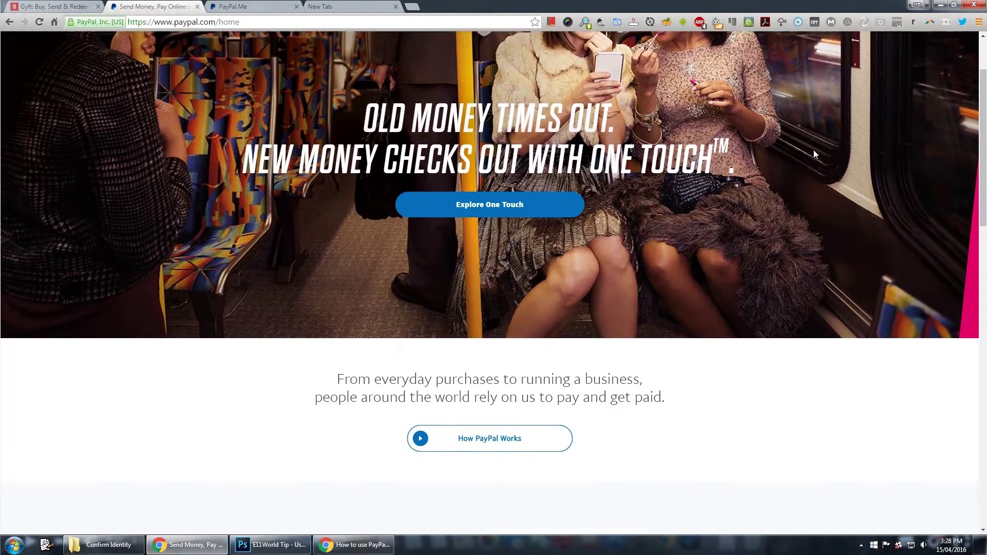
{"action": "scroll", "coordinate": [877, 171], "scroll_direction": "down", "scroll_amount": 3}
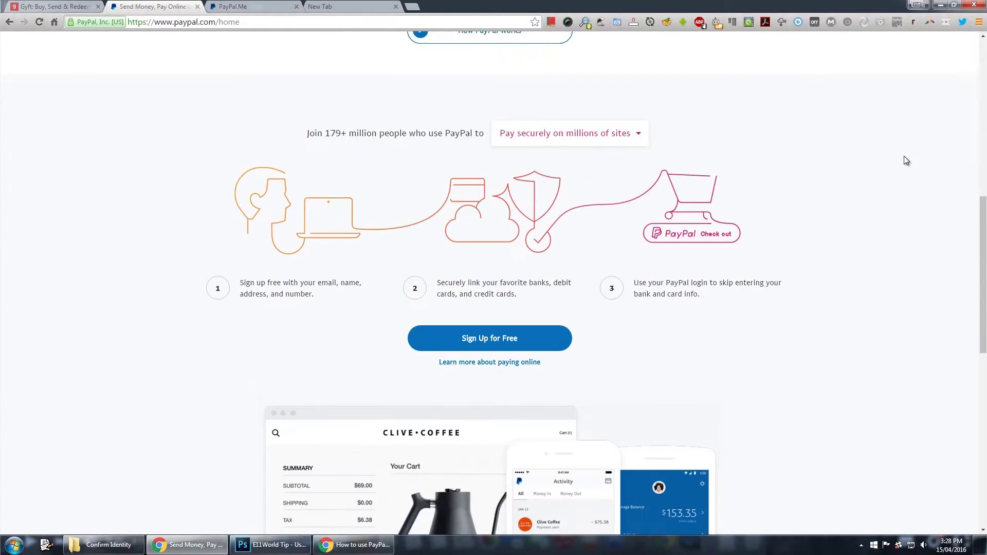
{"action": "scroll", "coordinate": [886, 353], "scroll_direction": "down", "scroll_amount": 7}
{"action": "scroll", "coordinate": [936, 363], "scroll_direction": "down", "scroll_amount": 4}
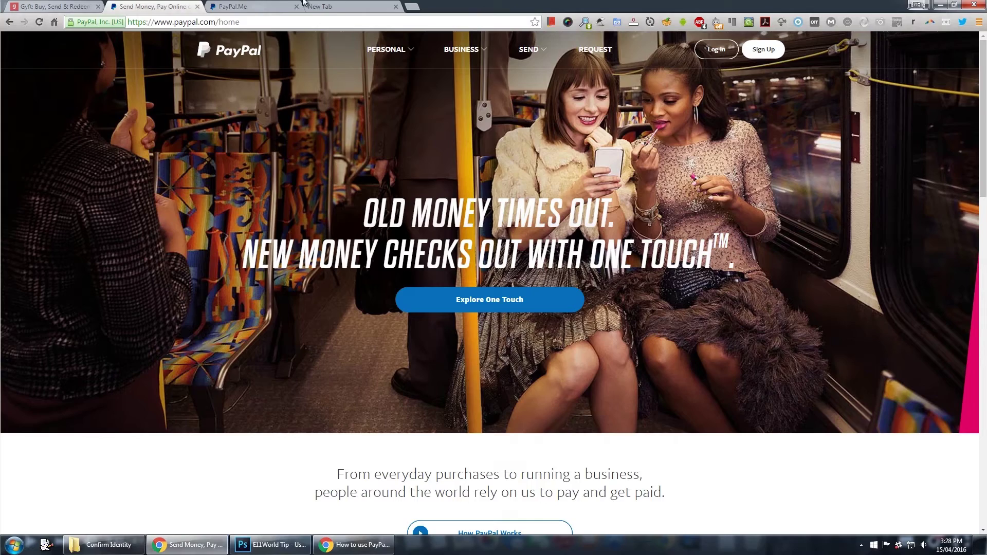
{"action": "key", "text": "Home"}
Step: Examine the PayPal.Me page, including the sample links and the explanation of how it works, and return to its beginning
{"action": "left_click", "coordinate": [276, 5]}
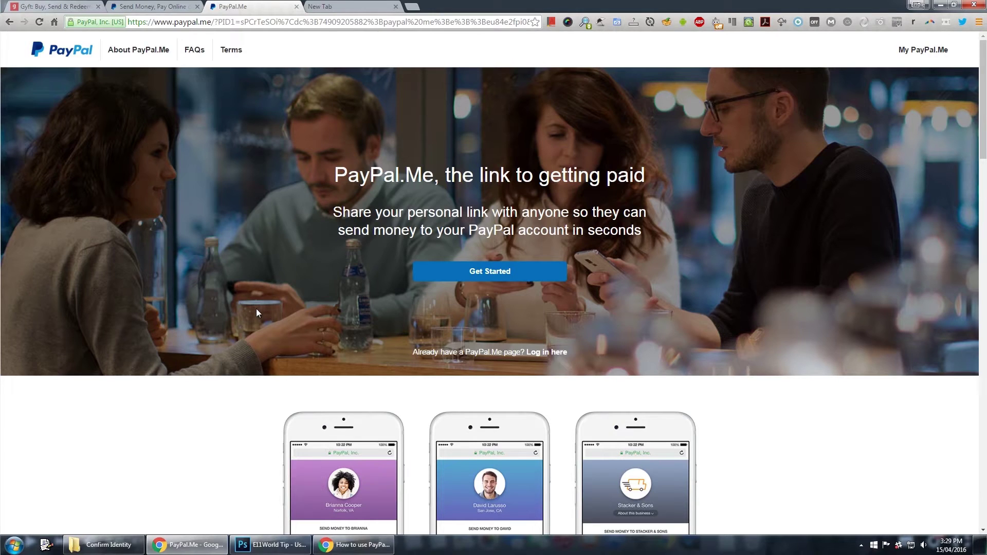
{"action": "scroll", "coordinate": [260, 267], "scroll_direction": "down", "scroll_amount": 3}
{"action": "scroll", "coordinate": [236, 354], "scroll_direction": "down", "scroll_amount": 3}
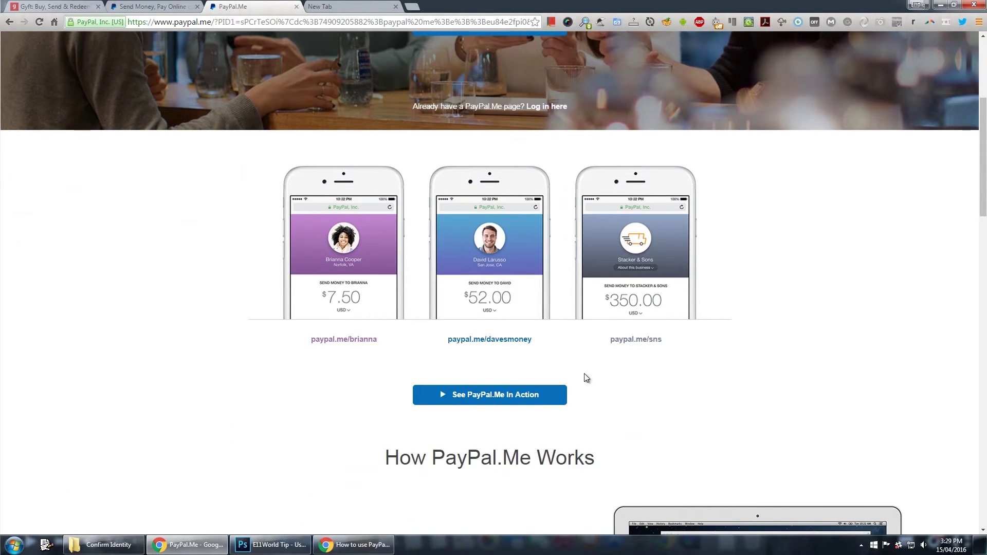
{"action": "scroll", "coordinate": [606, 326], "scroll_direction": "down", "scroll_amount": 8}
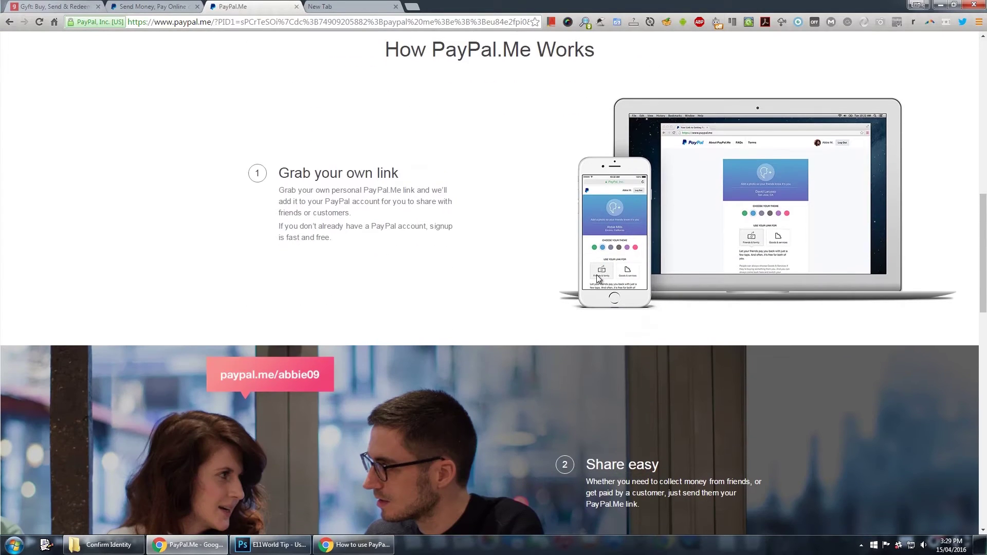
{"action": "scroll", "coordinate": [616, 354], "scroll_direction": "down", "scroll_amount": 4}
{"action": "scroll", "coordinate": [982, 285], "scroll_direction": "down", "scroll_amount": 15}
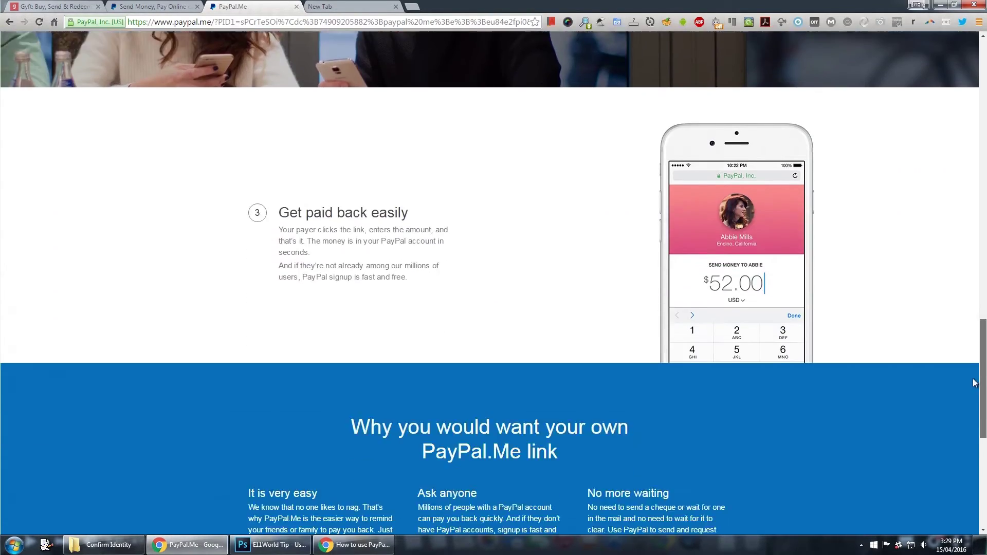
{"action": "scroll", "coordinate": [969, 392], "scroll_direction": "up", "scroll_amount": 16}
{"action": "left_click_drag", "start_coordinate": [983, 265], "coordinate": [982, 71]}
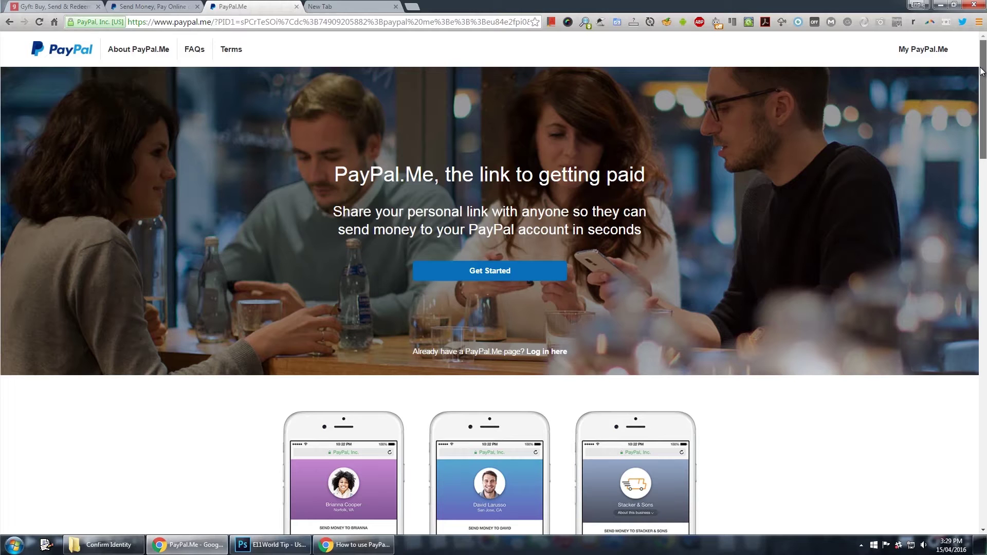
{"action": "left_click", "coordinate": [339, 7]}
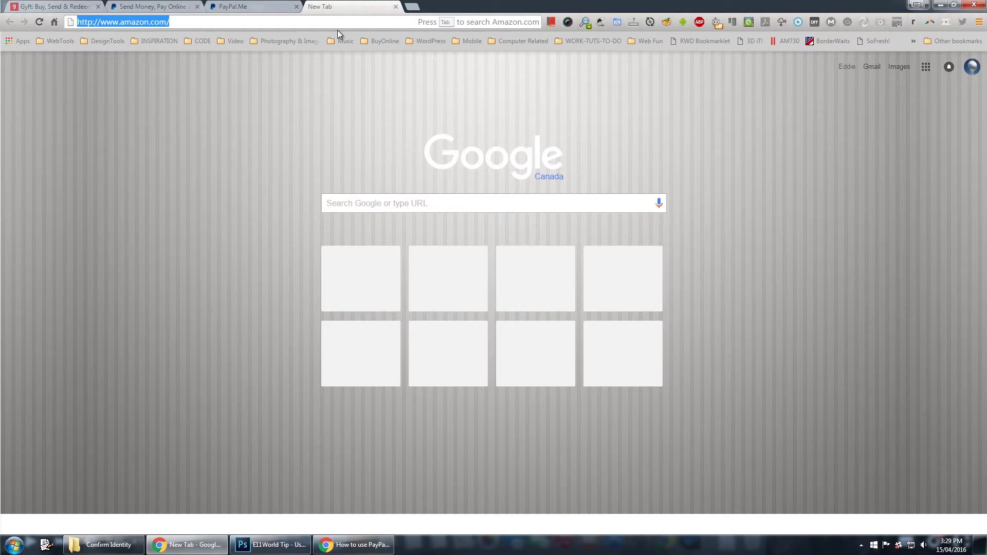
{"action": "key", "text": "Return"}
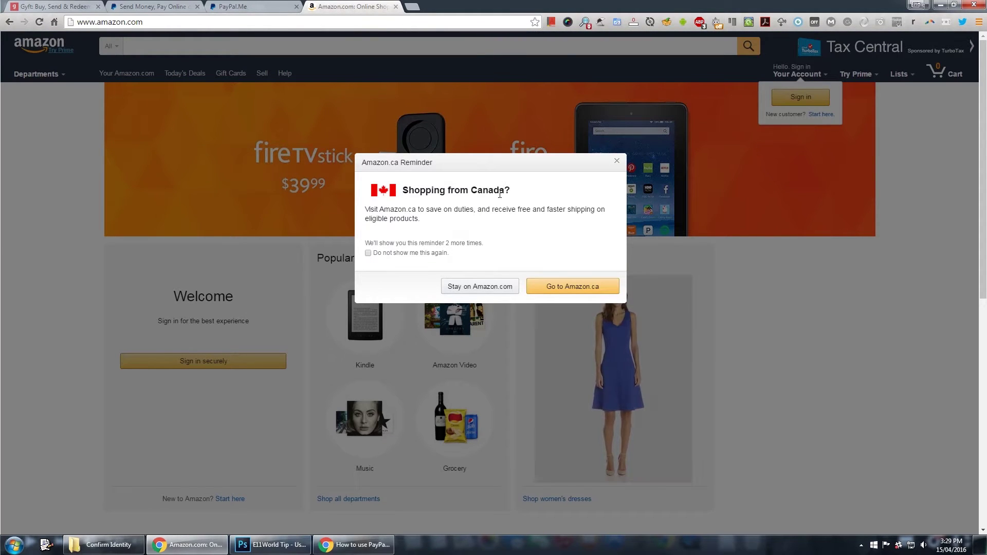
{"action": "left_click", "coordinate": [477, 290]}
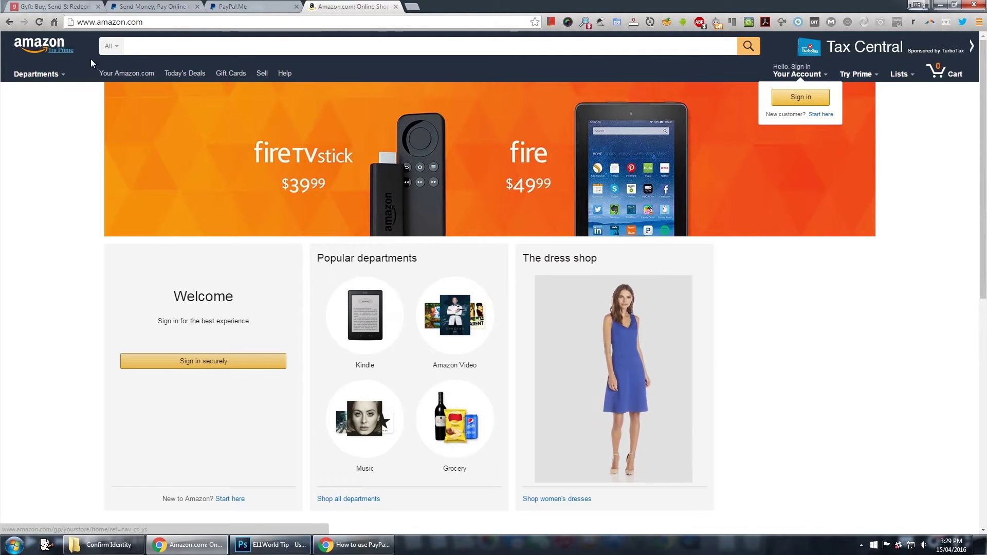
{"action": "mouse_move", "coordinate": [63, 56]}
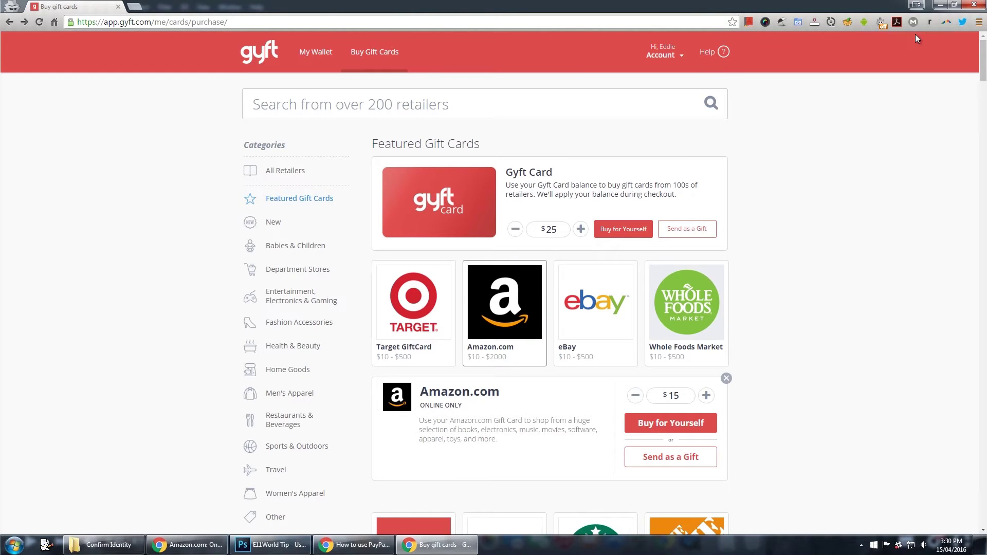
{"action": "left_click", "coordinate": [673, 56]}
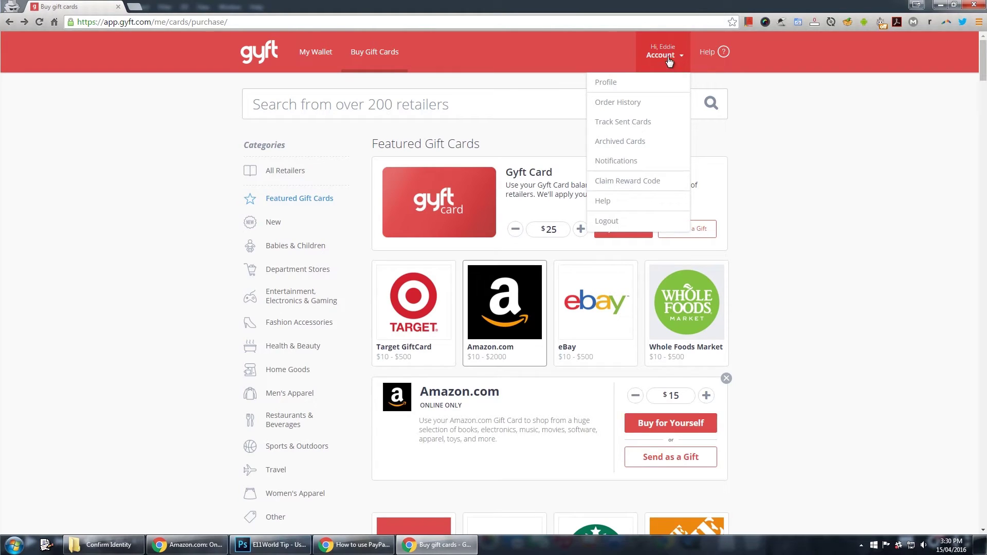
{"action": "left_click", "coordinate": [664, 56]}
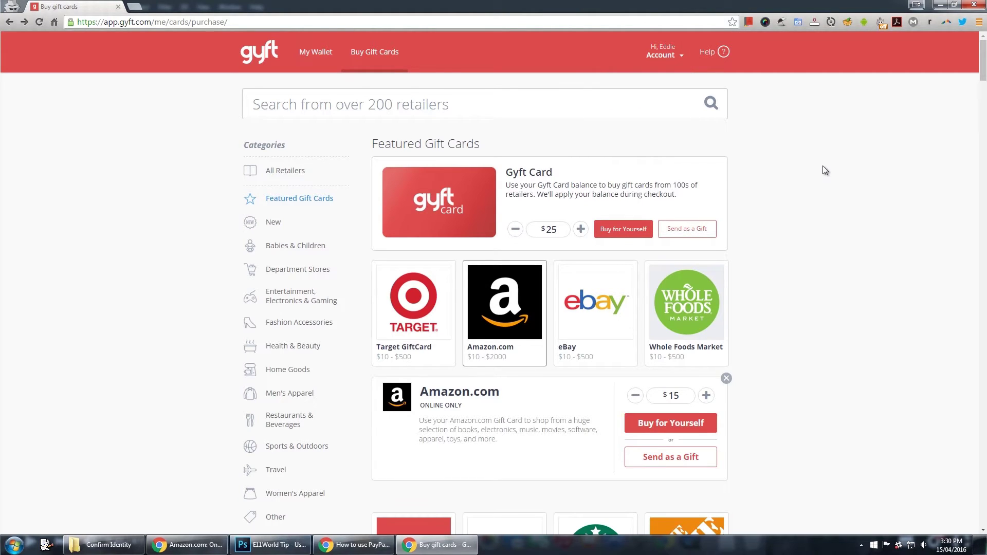
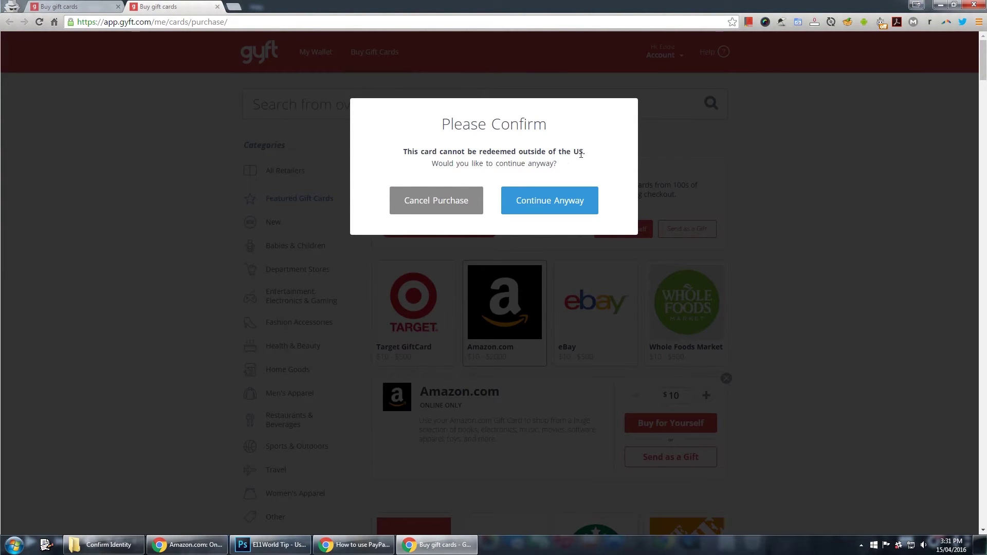
Step: Review the restriction on redeeming outside the US and continue with the $10 Amazon.com gift card purchase anyway
{"action": "left_click_drag", "start_coordinate": [585, 153], "coordinate": [518, 146]}
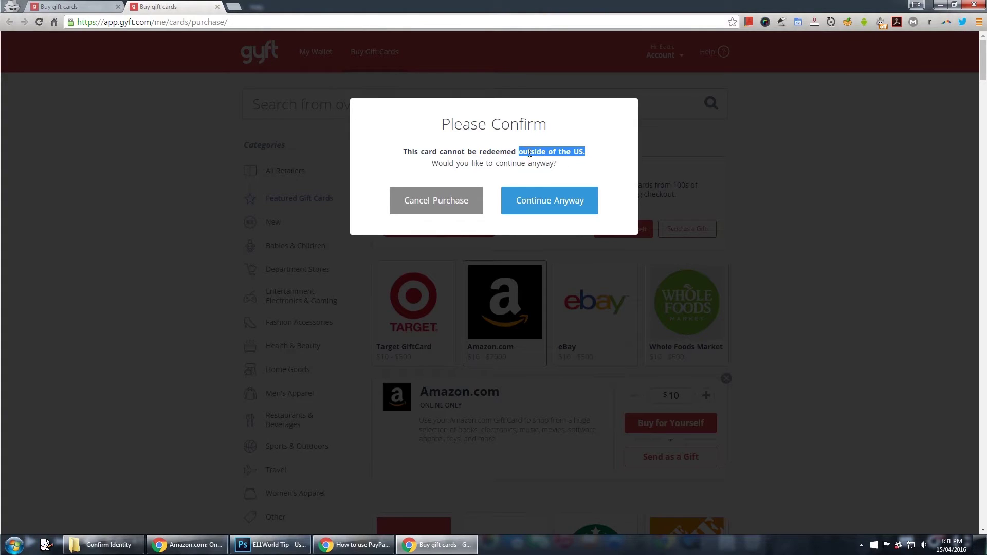
{"action": "left_click", "coordinate": [560, 171]}
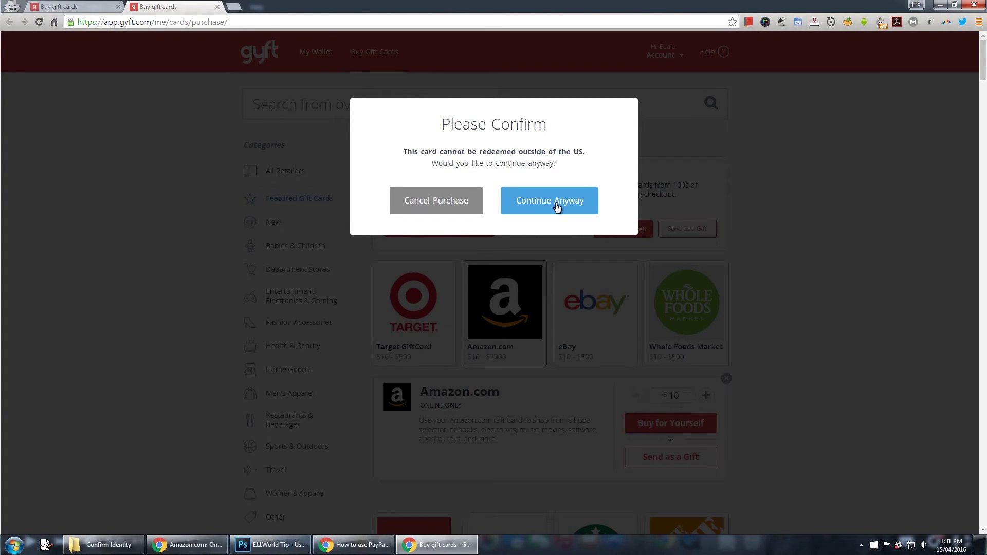
{"action": "left_click", "coordinate": [588, 206]}
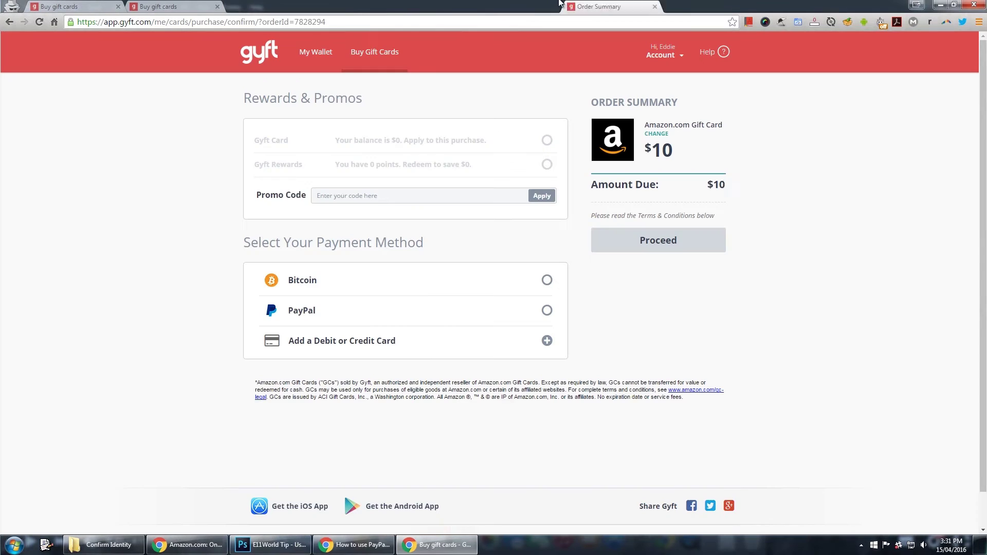
Step: Proceed to checkout with PayPal as the payment method for the gift card, and close the PayPal login window
{"action": "left_click", "coordinate": [550, 313]}
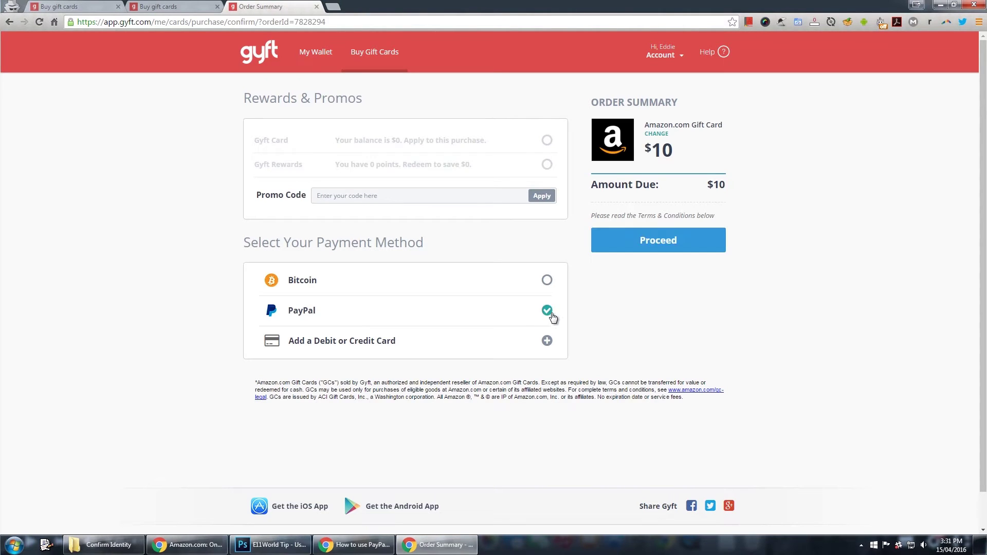
{"action": "left_click", "coordinate": [674, 248]}
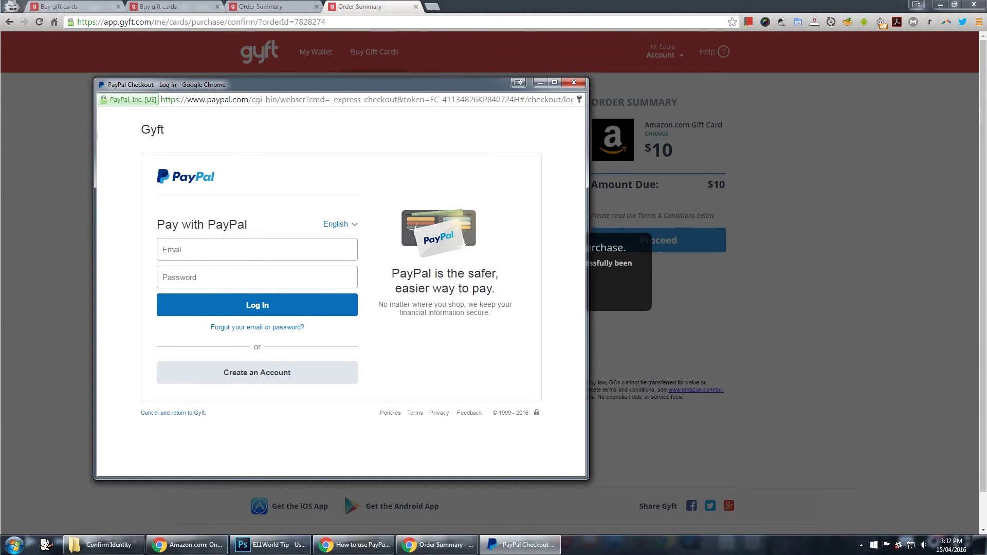
{"action": "left_click", "coordinate": [573, 83]}
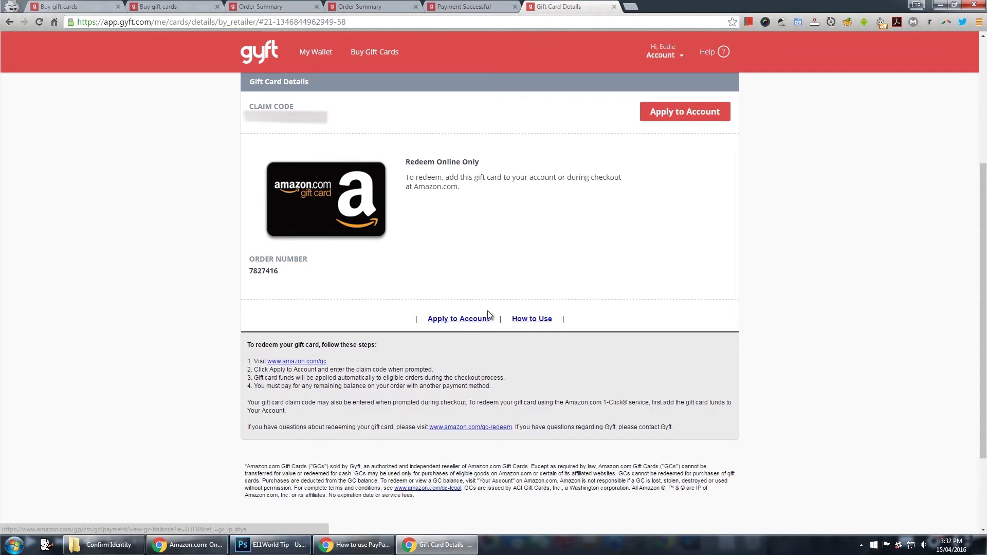
Step: Open Amazon's redemption page for the purchased gift card from its Gyft details and check the card's value
{"action": "left_click", "coordinate": [698, 114]}
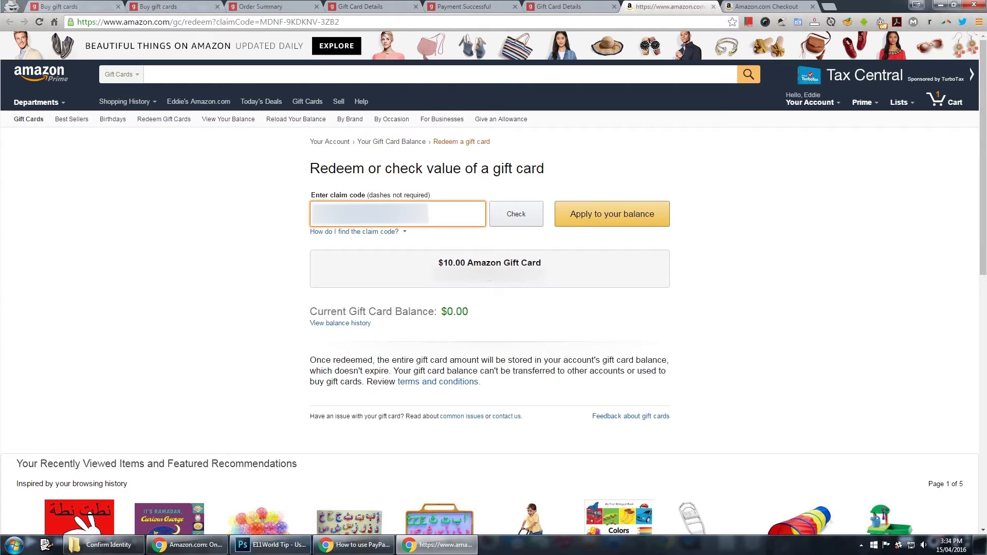
{"action": "double_click", "coordinate": [444, 263]}
{"action": "left_click_drag", "start_coordinate": [477, 265], "coordinate": [487, 265]}
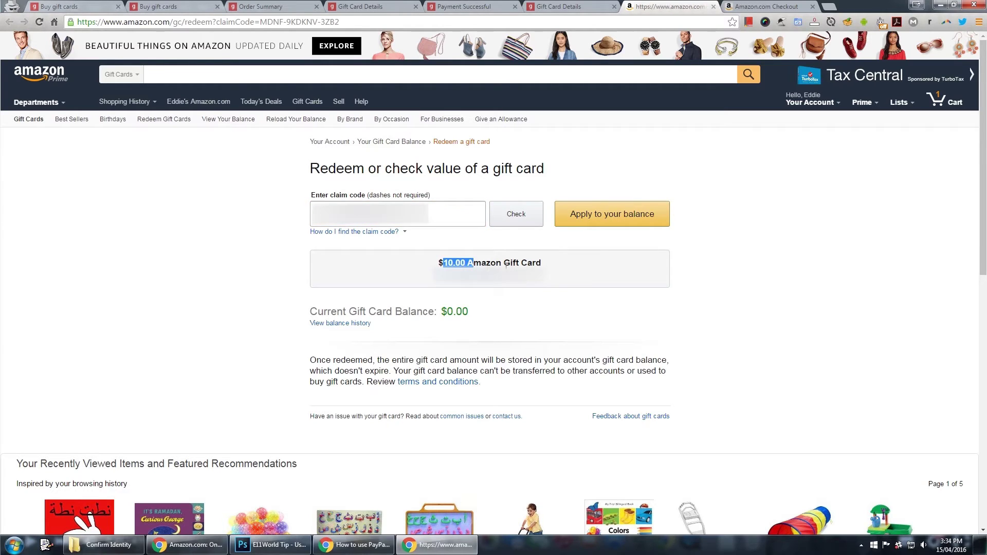
{"action": "left_click", "coordinate": [548, 269]}
Step: Paste the gift card claim code under the payment method in the open Amazon.com checkout and apply it
{"action": "left_click", "coordinate": [777, 8]}
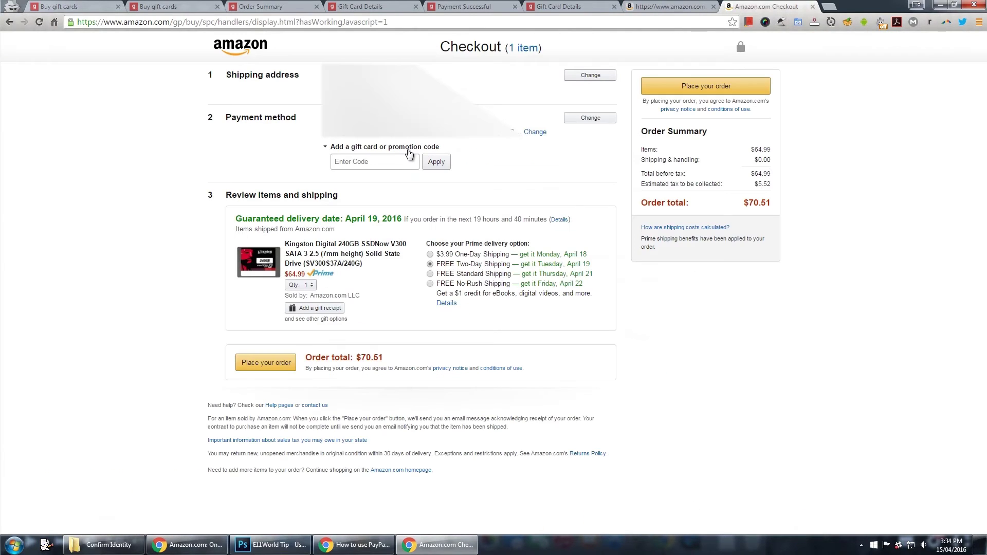
{"action": "left_click", "coordinate": [396, 161]}
{"action": "key", "text": "ctrl+v"}
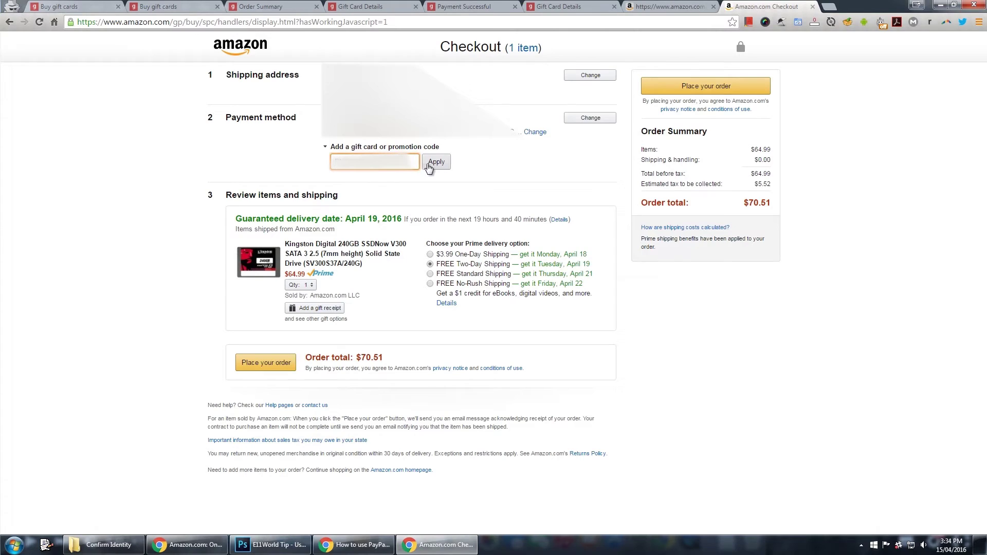
{"action": "left_click", "coordinate": [429, 164]}
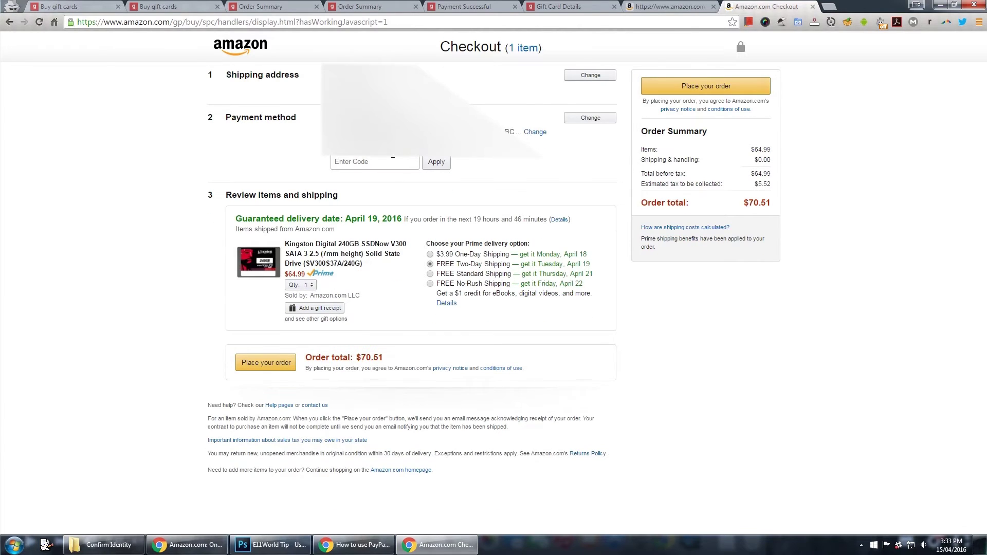
Step: Paste the claim code into the empty gift card or promotion code field of the checkout
{"action": "left_click", "coordinate": [380, 162]}
{"action": "right_click", "coordinate": [379, 162]}
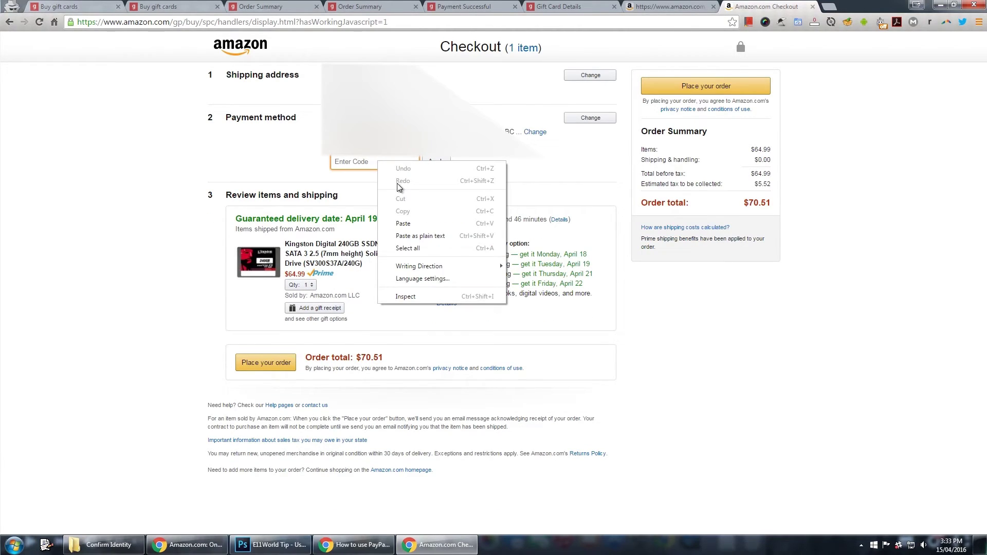